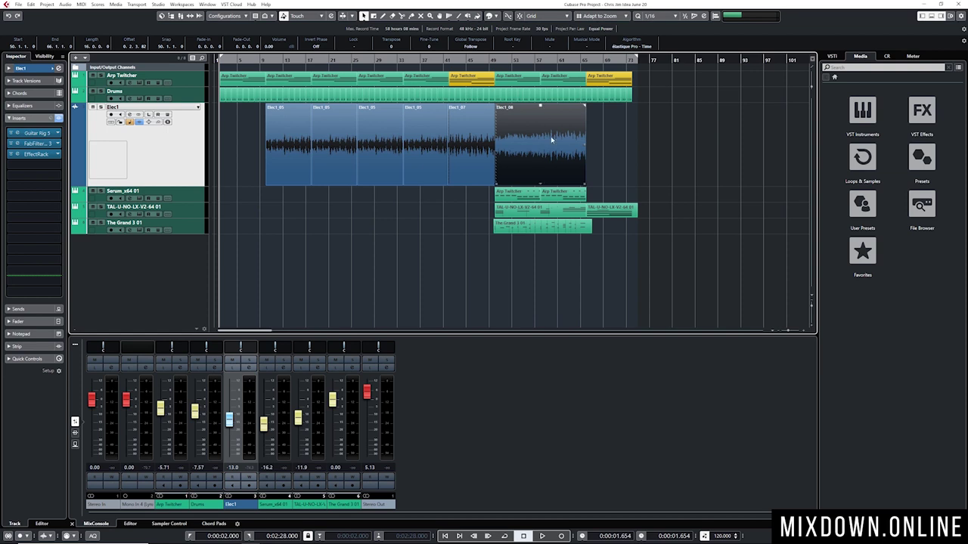
- Select the Elec1_07 event on the Elec1 track to compare it with the others
{"action": "left_click", "coordinate": [457, 151]}
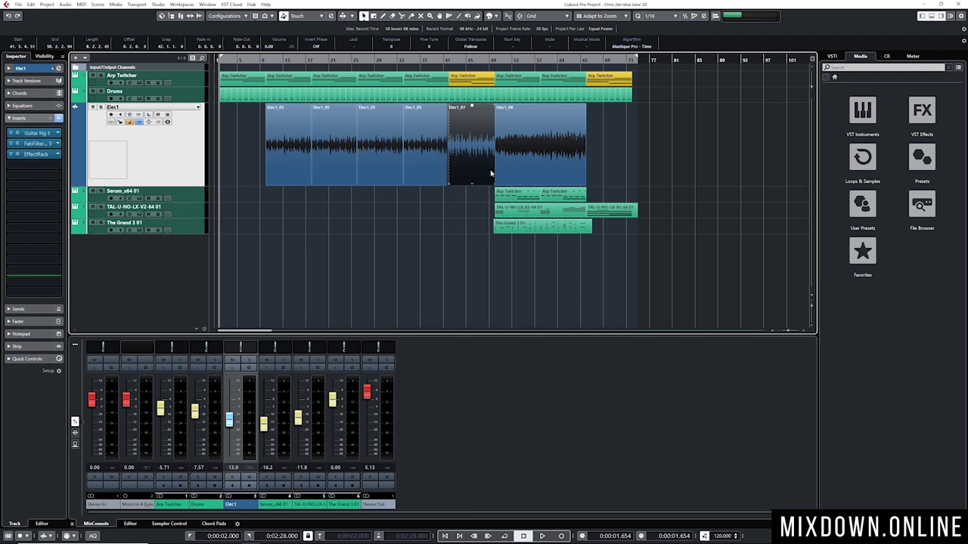
{"action": "left_click", "coordinate": [551, 150]}
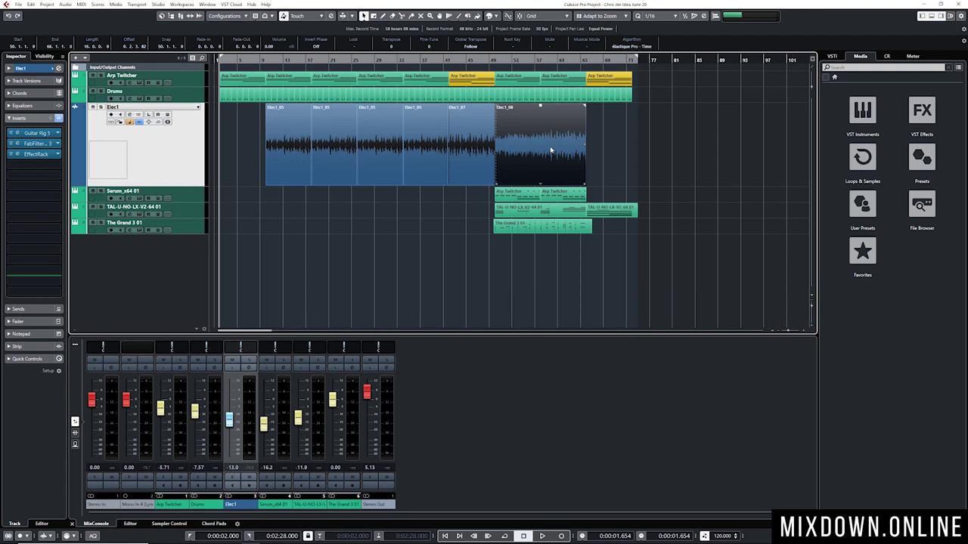
{"action": "left_click", "coordinate": [288, 139]}
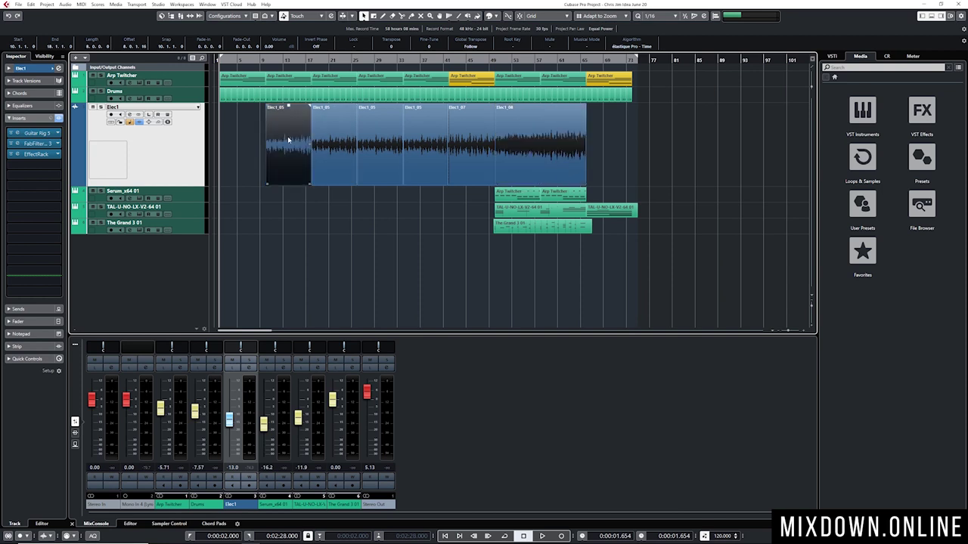
{"action": "left_click", "coordinate": [344, 144]}
{"action": "left_click", "coordinate": [380, 145]}
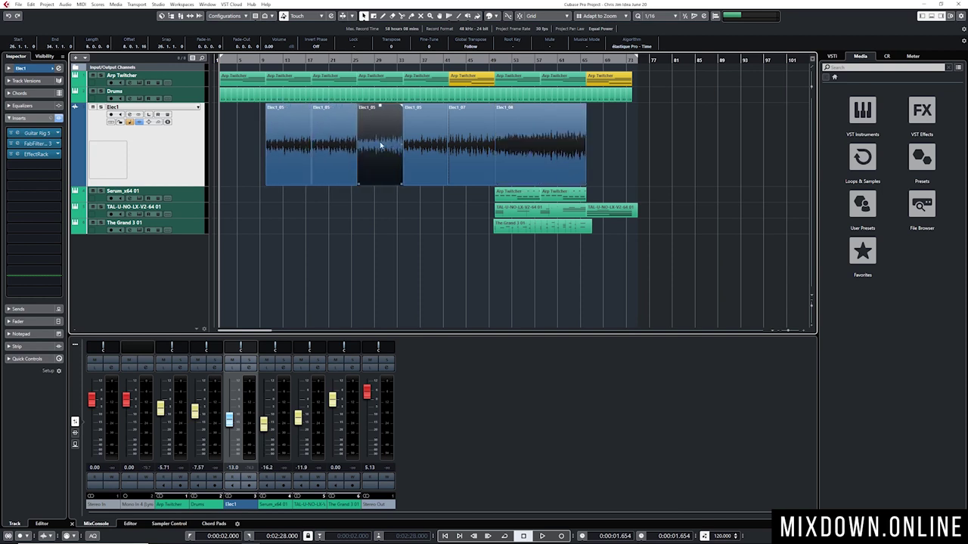
{"action": "left_click", "coordinate": [427, 148]}
{"action": "left_click", "coordinate": [480, 139]}
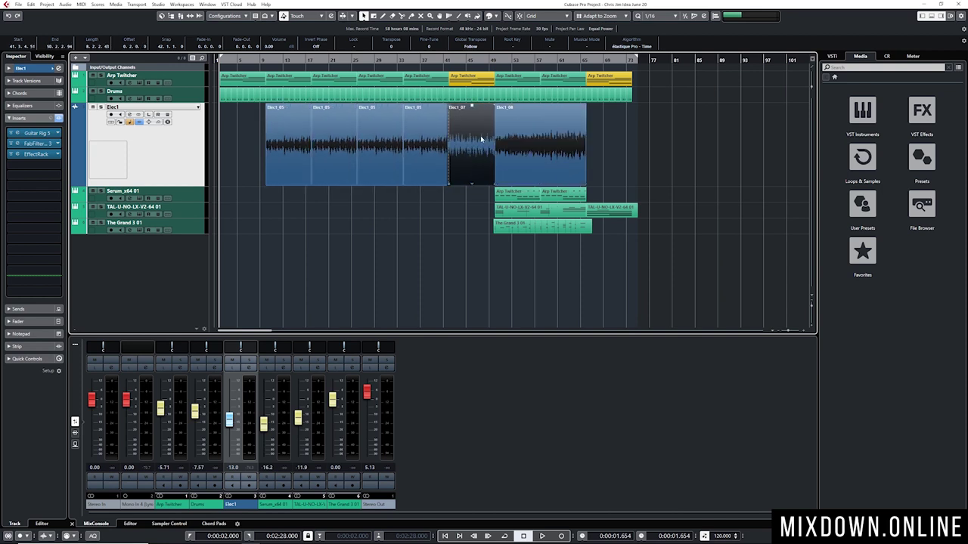
{"action": "left_click", "coordinate": [539, 139]}
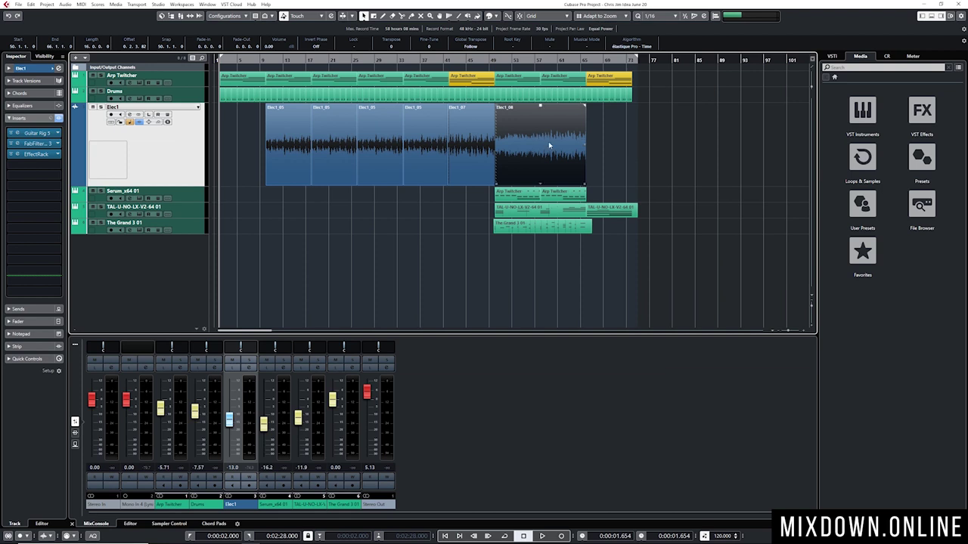
{"action": "scroll", "coordinate": [548, 141], "scroll_direction": "up", "scroll_amount": 1}
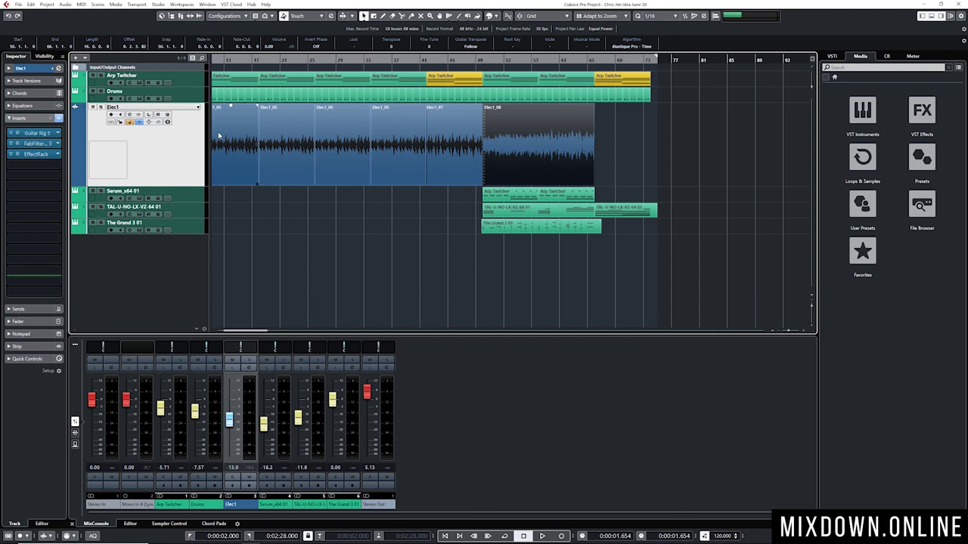
- Lower Elec1_08's clip gain to about -3.50 dB, then settle it at -2.59 dB
{"action": "left_click", "coordinate": [650, 143]}
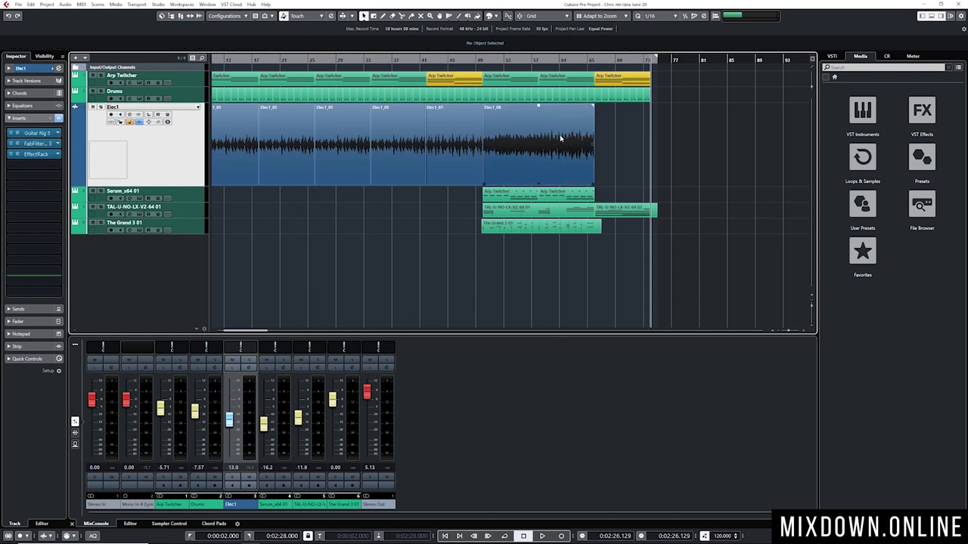
{"action": "left_click", "coordinate": [559, 138]}
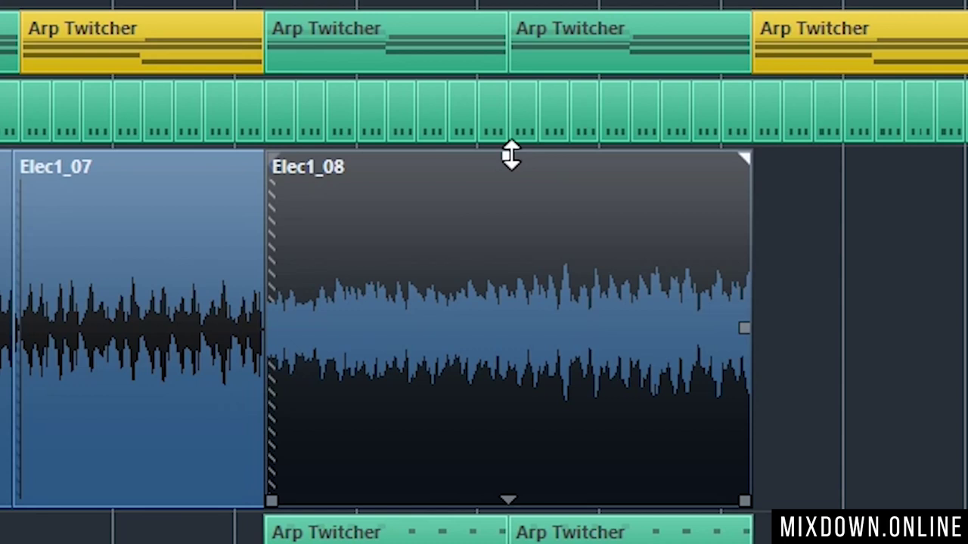
{"action": "left_click_drag", "start_coordinate": [510, 155], "coordinate": [506, 269]}
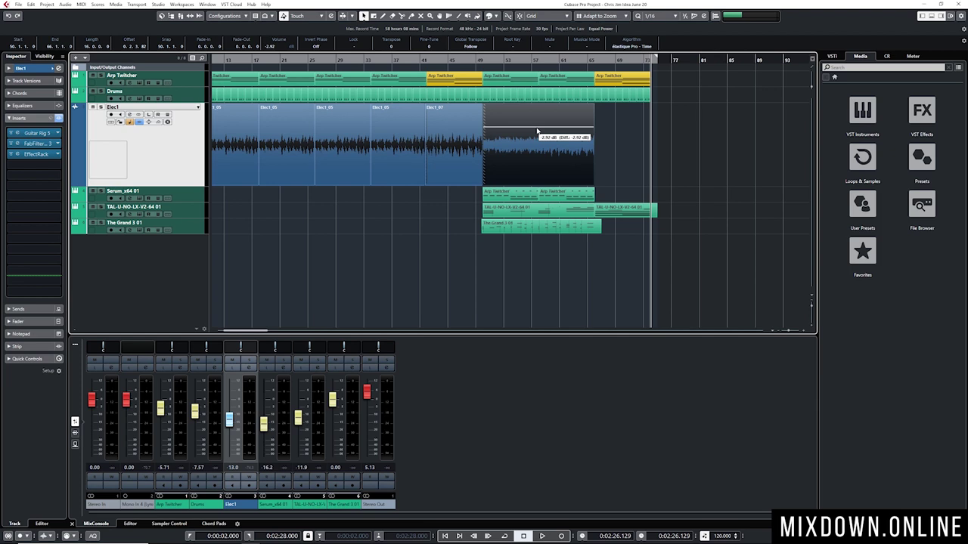
{"action": "left_click_drag", "start_coordinate": [538, 134], "coordinate": [538, 135]}
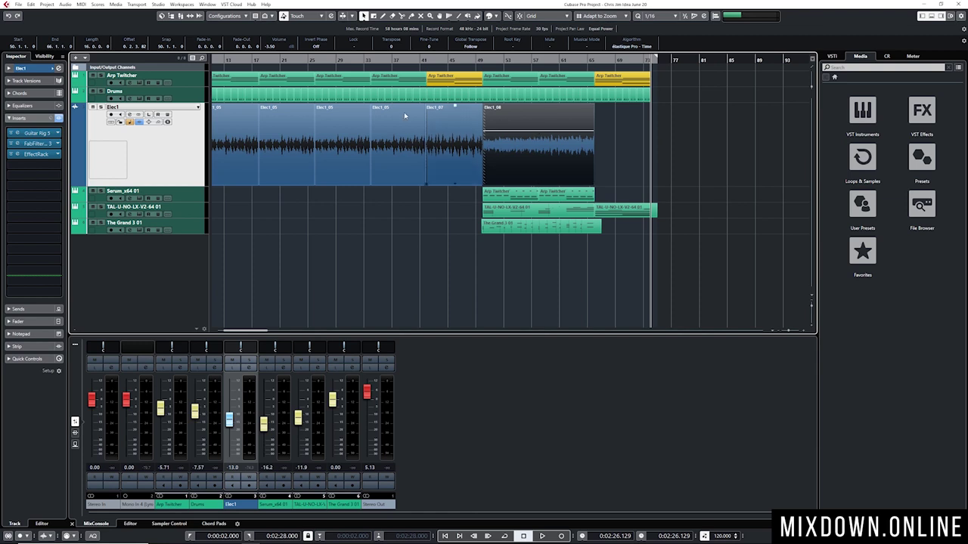
{"action": "key", "text": "g"}
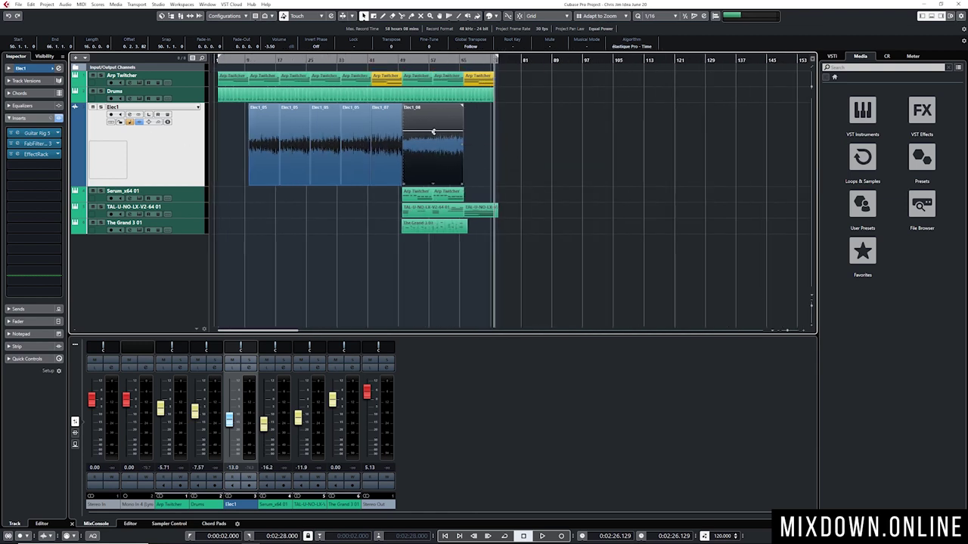
{"action": "left_click_drag", "start_coordinate": [434, 133], "coordinate": [433, 126]}
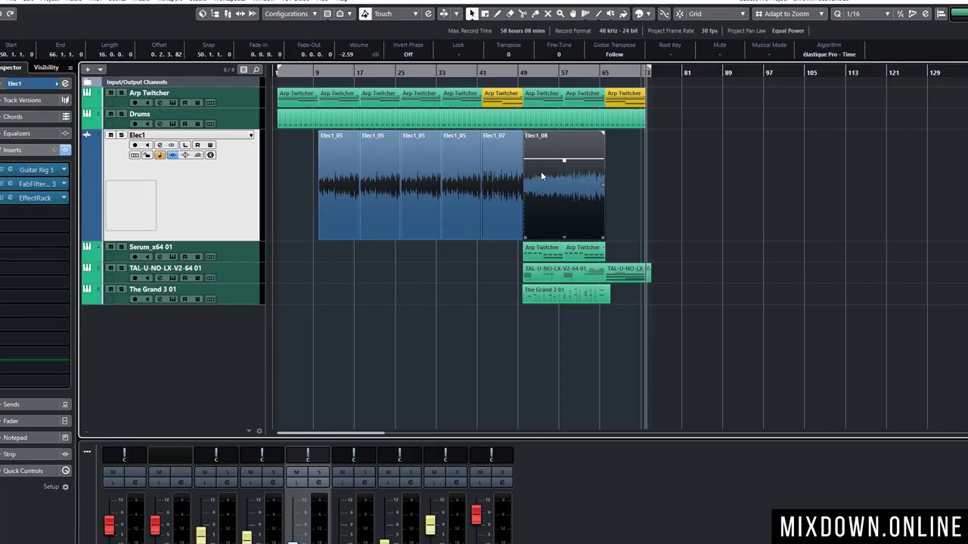
- Compare gain with Elec1_07 and the fourth Elec1_05 event, both still at 0.00 dB
{"action": "left_click", "coordinate": [485, 193]}
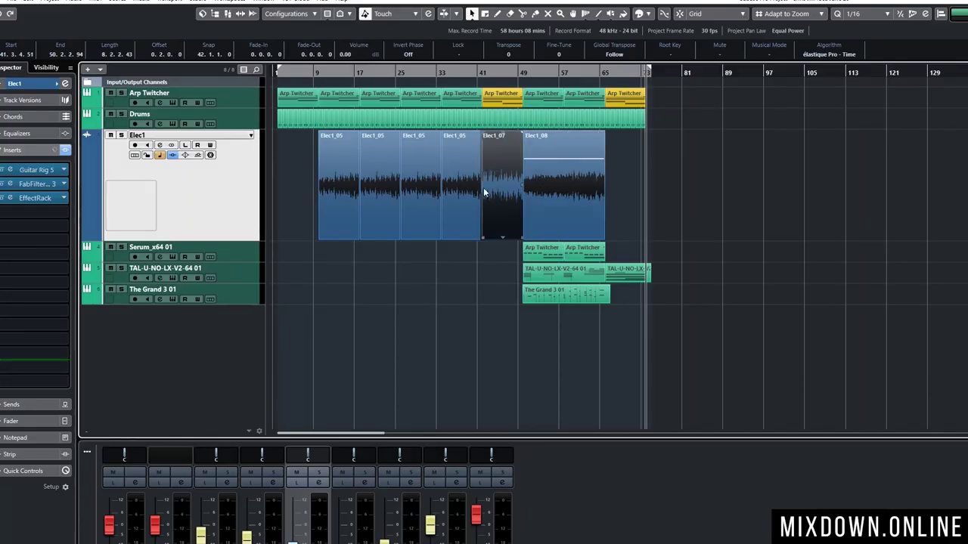
{"action": "left_click", "coordinate": [456, 193]}
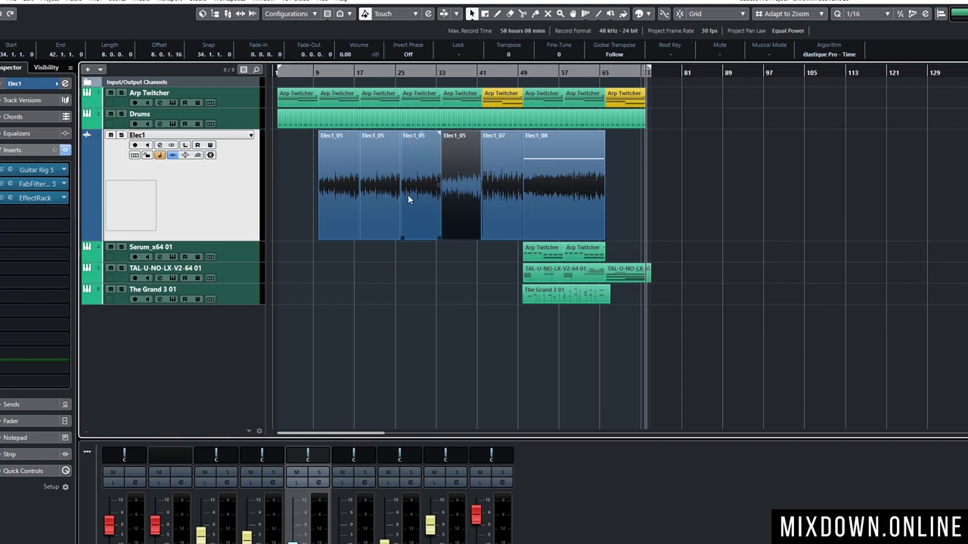
{"action": "scroll", "coordinate": [412, 194], "scroll_direction": "up", "scroll_amount": 2}
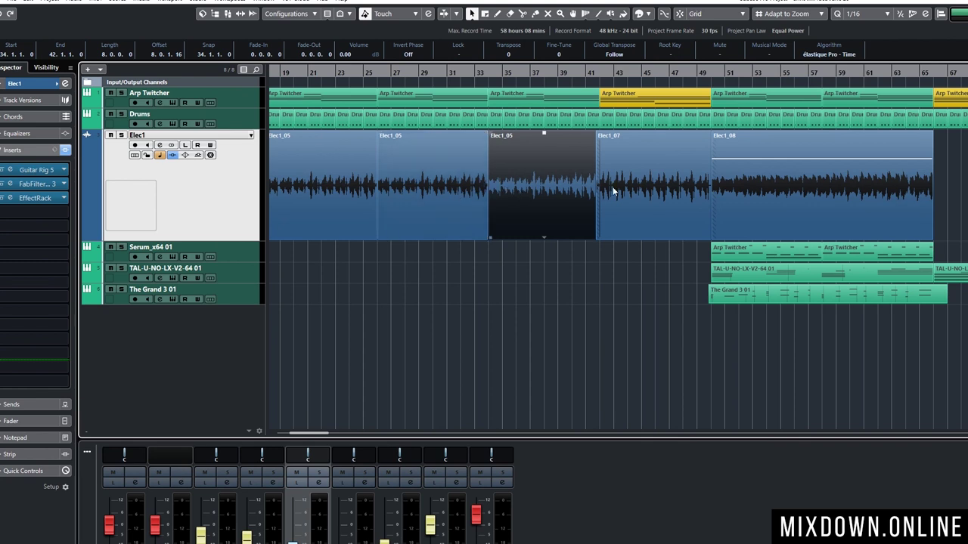
- Create a crossfade between Elec1_07 and Elec1_08, leaving only Elec1_08 selected
{"action": "left_click", "coordinate": [847, 201]}
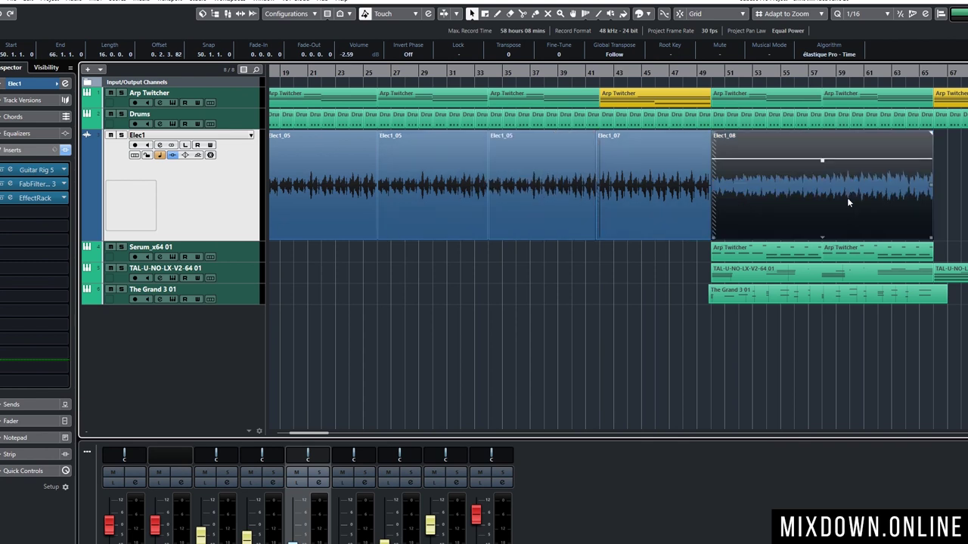
{"action": "left_click", "coordinate": [667, 177], "text": "shift"}
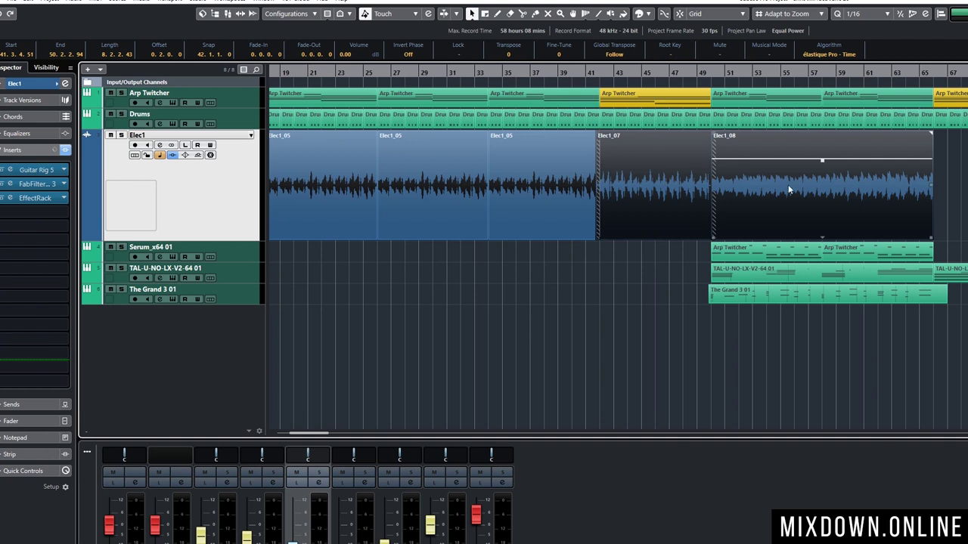
{"action": "key", "text": "x"}
{"action": "left_click", "coordinate": [788, 185]}
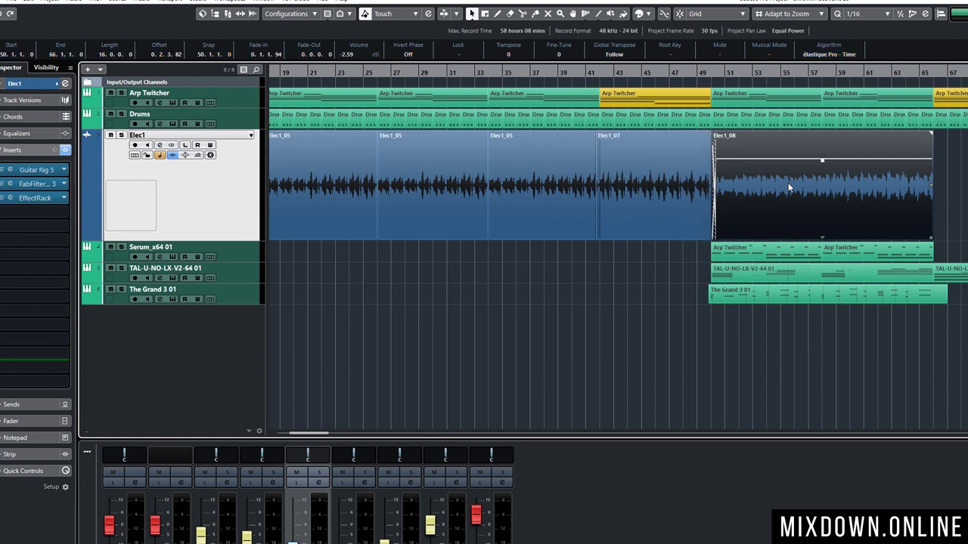
{"action": "key", "text": "g"}
{"action": "key", "text": "g"}
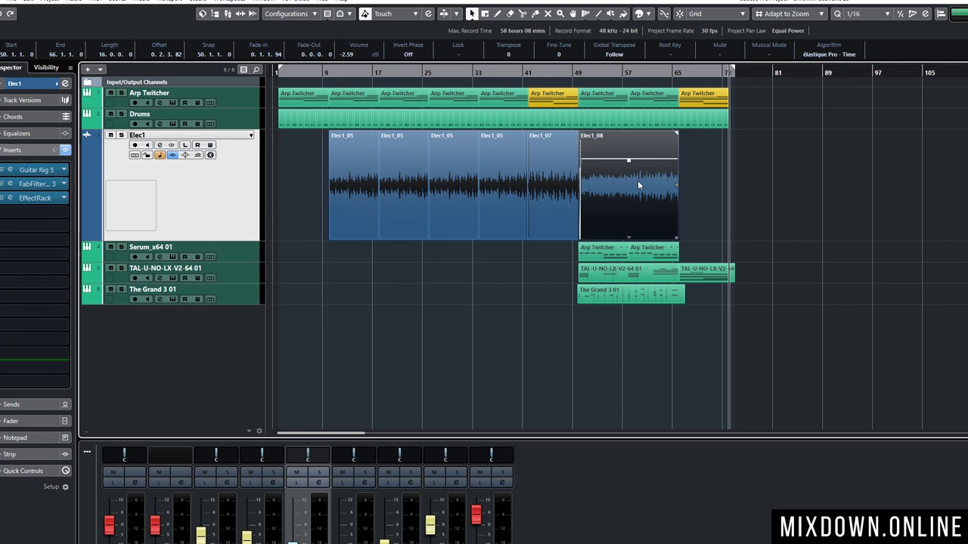
{"action": "left_click", "coordinate": [65, 84]}
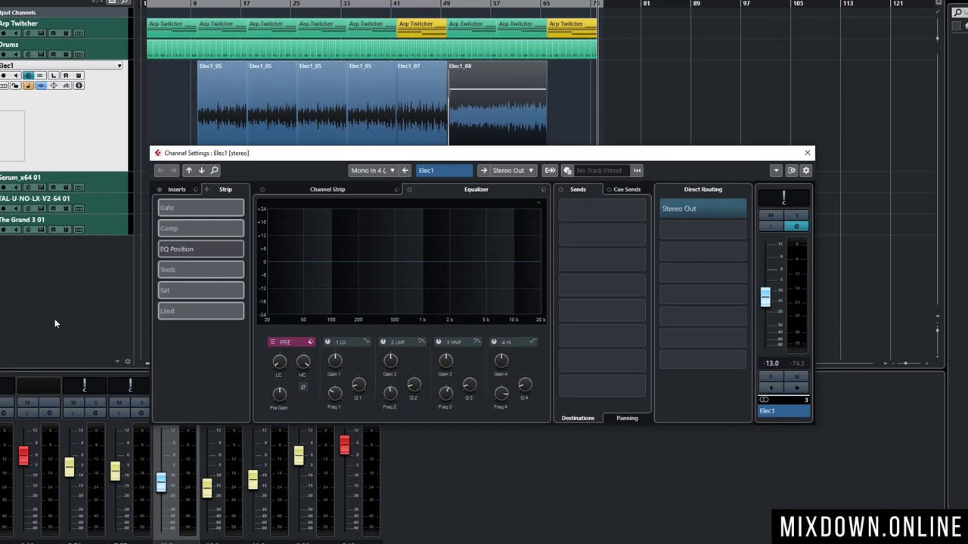
{"action": "left_click", "coordinate": [282, 397]}
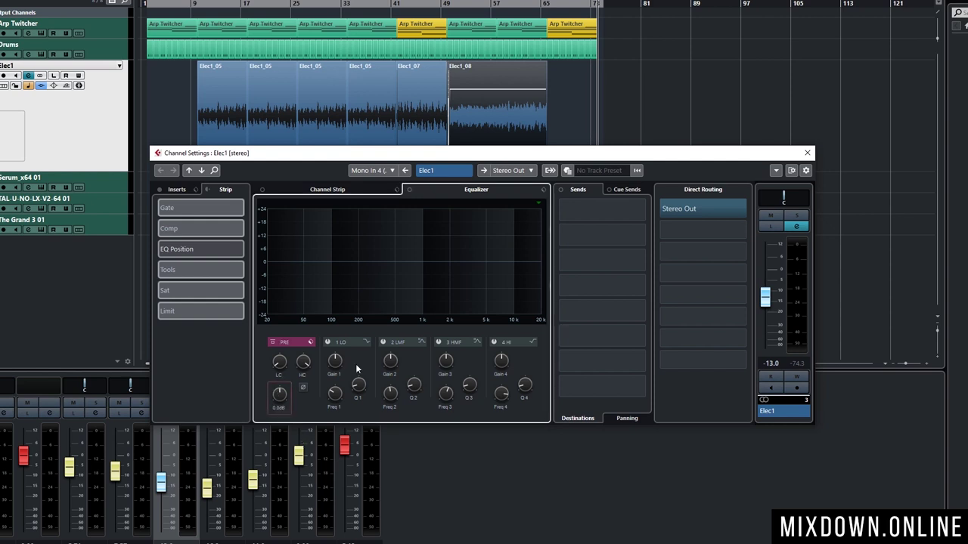
{"action": "left_click", "coordinate": [807, 153]}
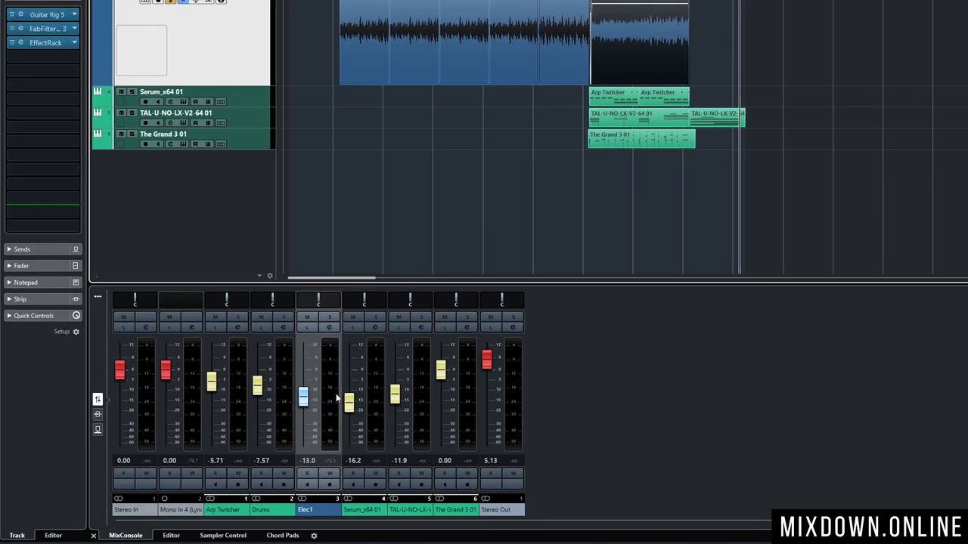
- Raise the Elec1 channel fader from -13.0 dB; it ends at -4.72 dB
{"action": "mouse_move", "coordinate": [303, 398]}
{"action": "left_mouse_down"}
{"action": "mouse_move", "coordinate": [303, 342]}
{"action": "mouse_move", "coordinate": [309, 399]}
{"action": "left_mouse_up"}
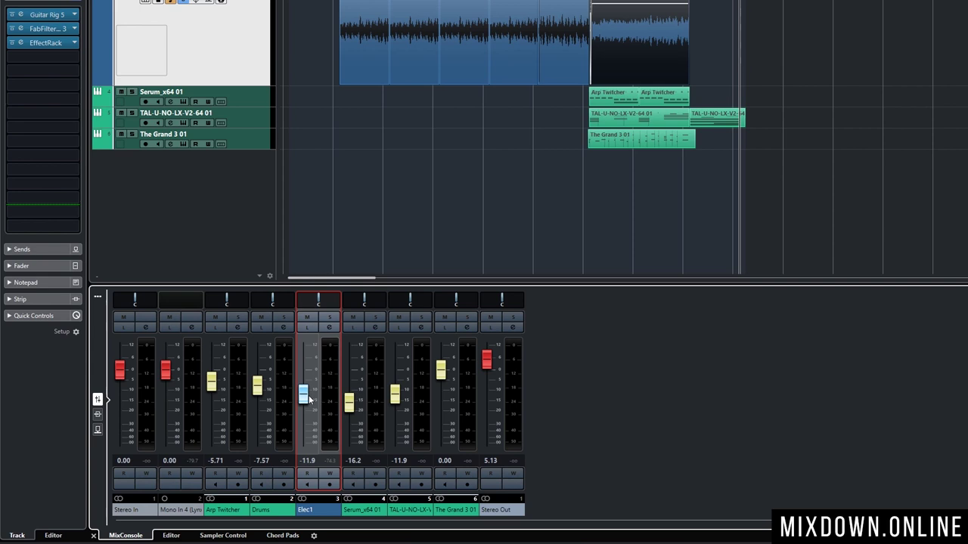
{"action": "mouse_move", "coordinate": [308, 400]}
{"action": "left_mouse_down"}
{"action": "mouse_move", "coordinate": [303, 377]}
{"action": "mouse_move", "coordinate": [302, 395]}
{"action": "left_mouse_up"}
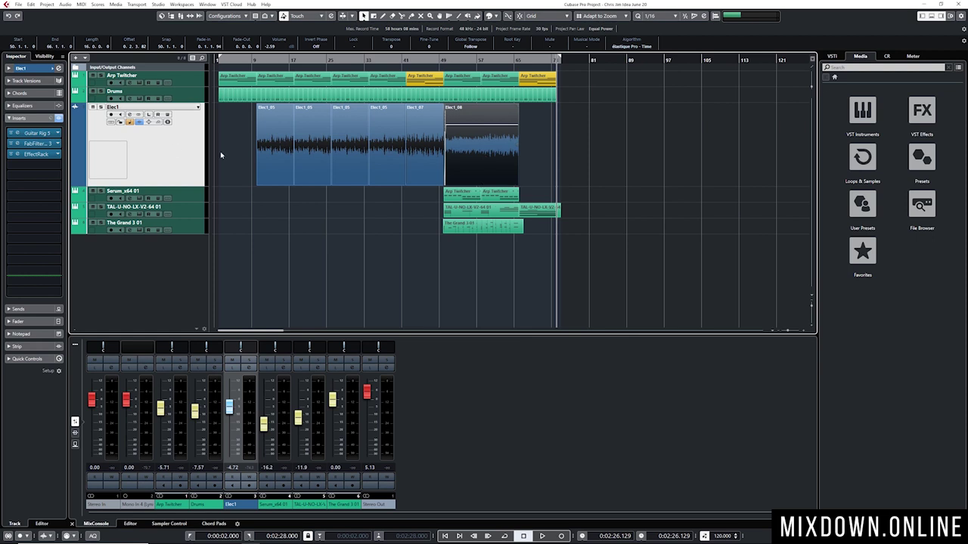
- Drag Elec1_08's event volume handle down to -14.06 dB
{"action": "mouse_move", "coordinate": [494, 145]}
{"action": "left_click_drag", "start_coordinate": [481, 127], "coordinate": [484, 174]}
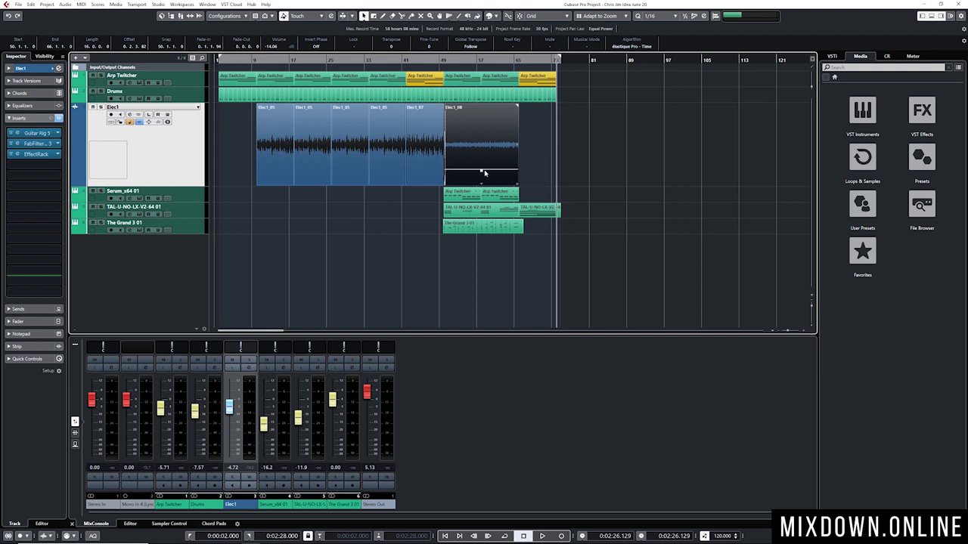